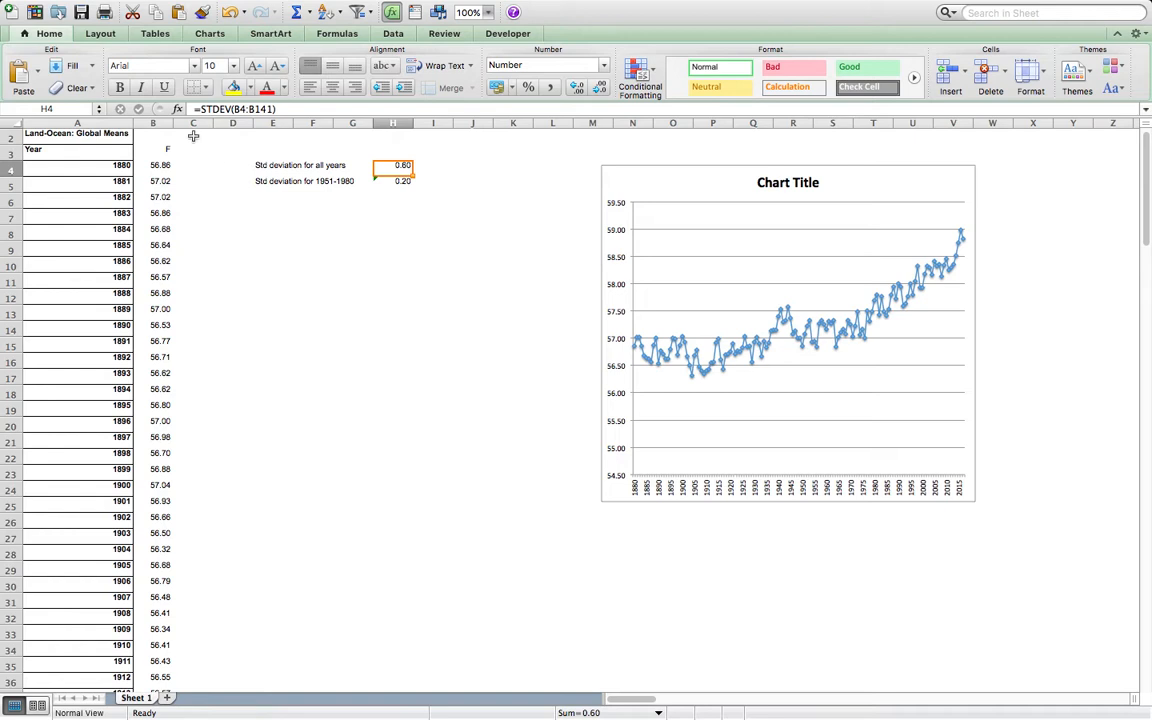
Insert a 2-D Marked Line chart on the temperature sheet.
{"action": "left_click", "coordinate": [222, 37]}
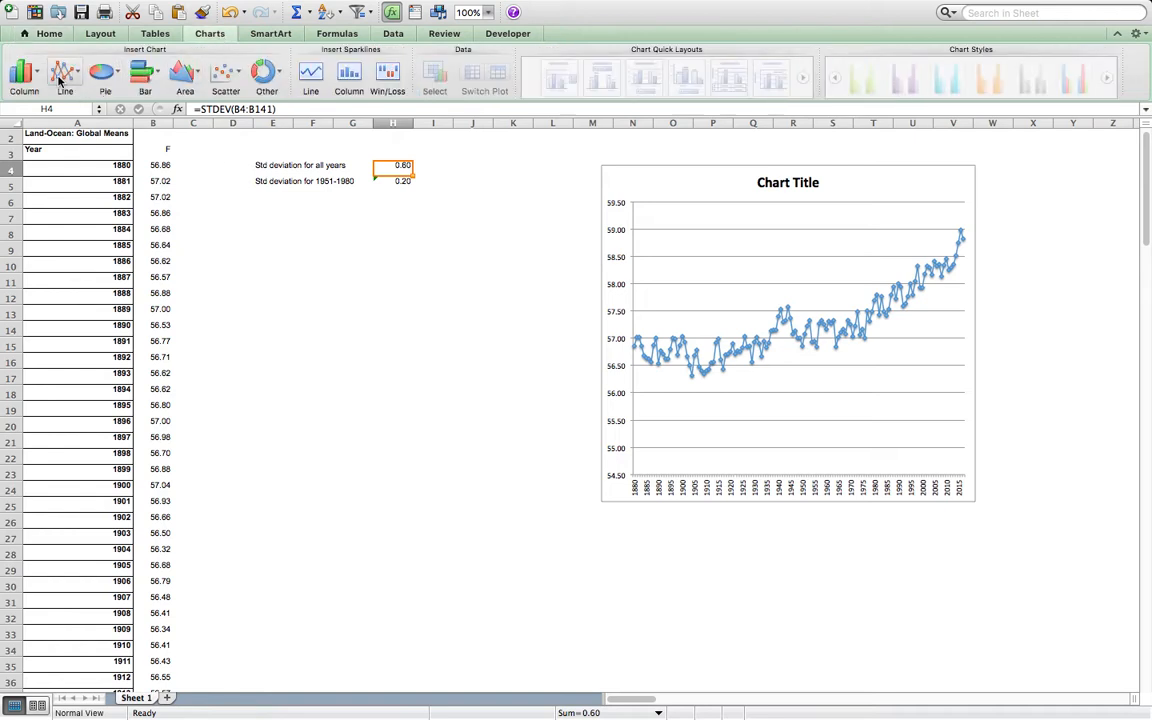
{"action": "left_click", "coordinate": [60, 80]}
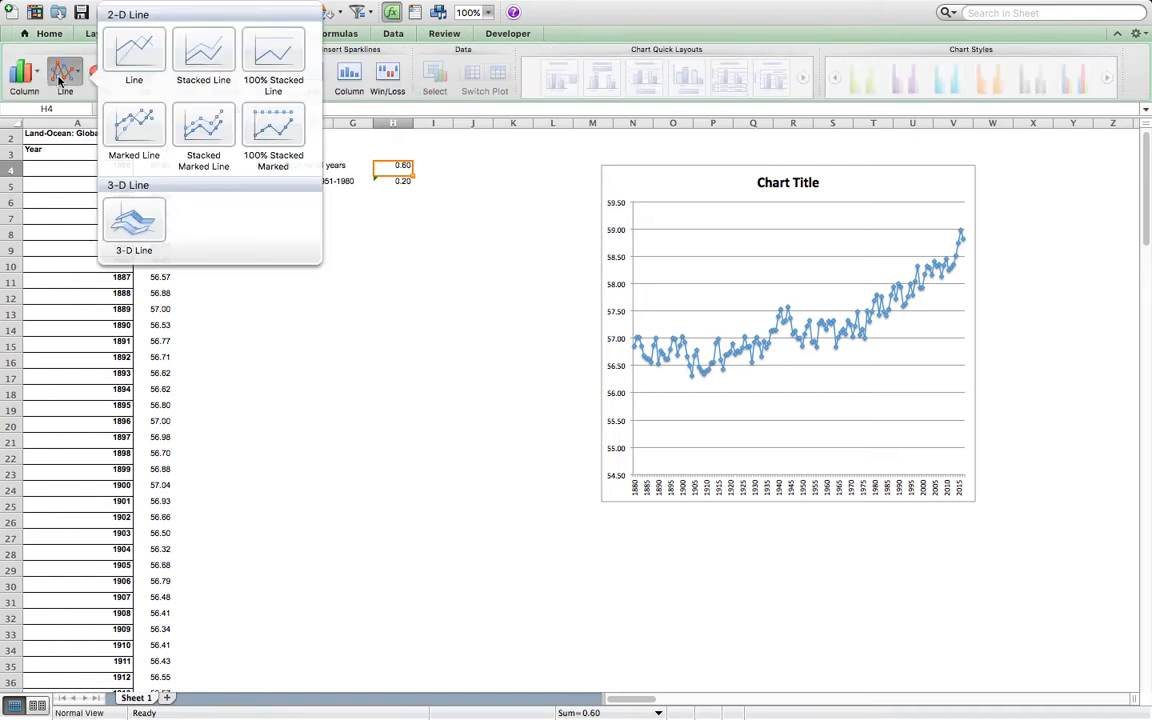
{"action": "left_click", "coordinate": [138, 128]}
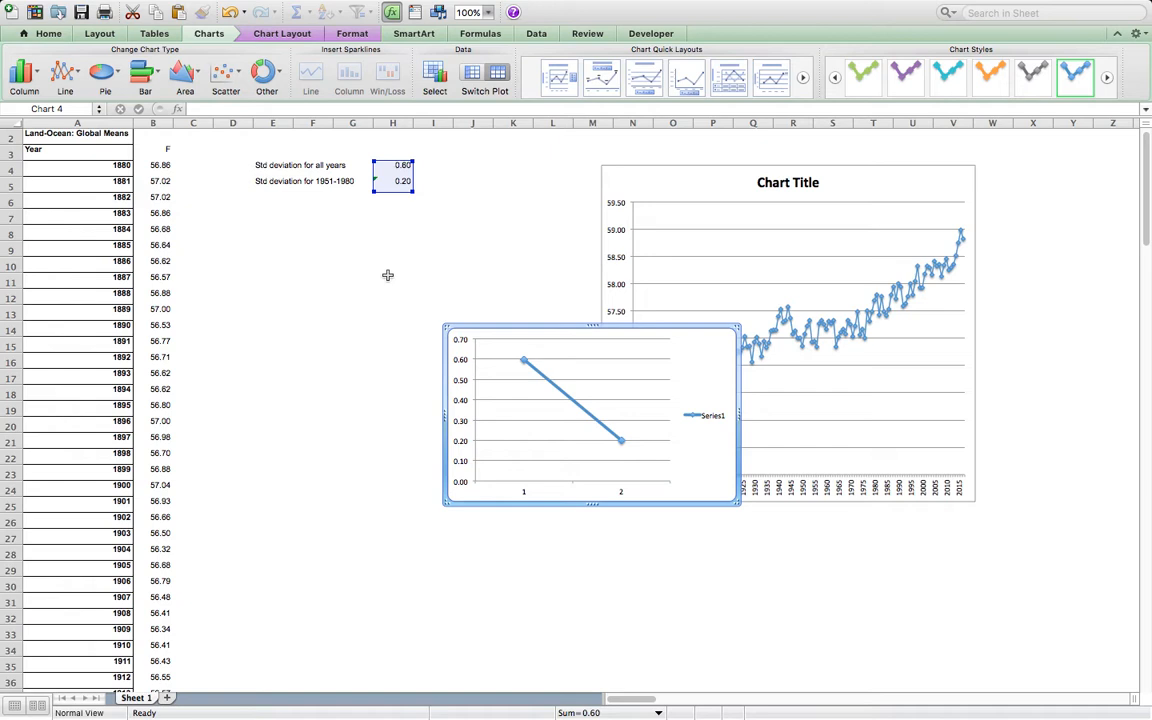
Replace the new chart's default series with a new one that takes its Y values from B4:B141.
{"action": "left_click", "coordinate": [436, 79]}
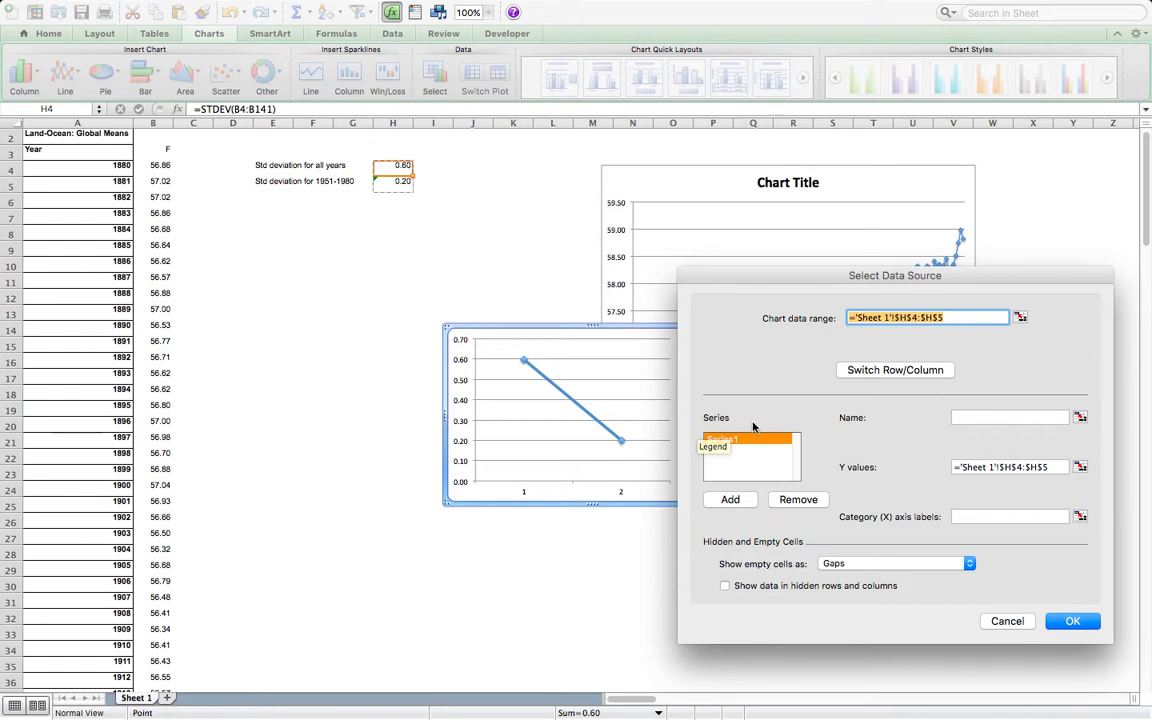
{"action": "left_click", "coordinate": [799, 503]}
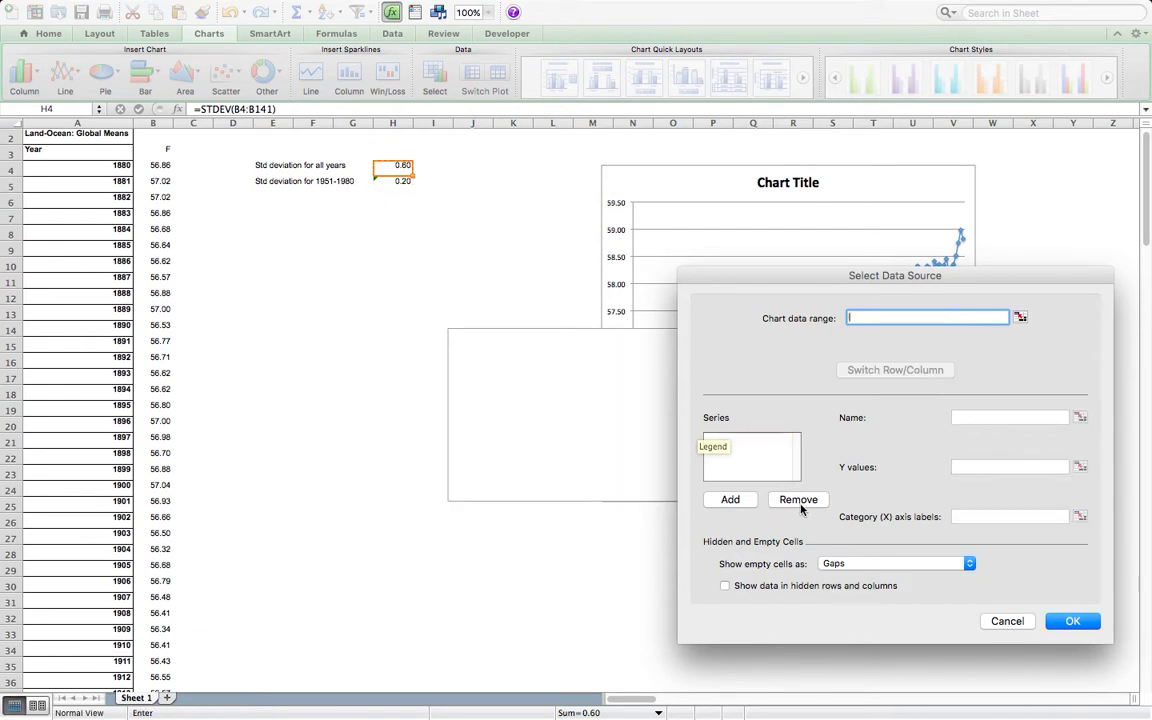
{"action": "left_click", "coordinate": [730, 500]}
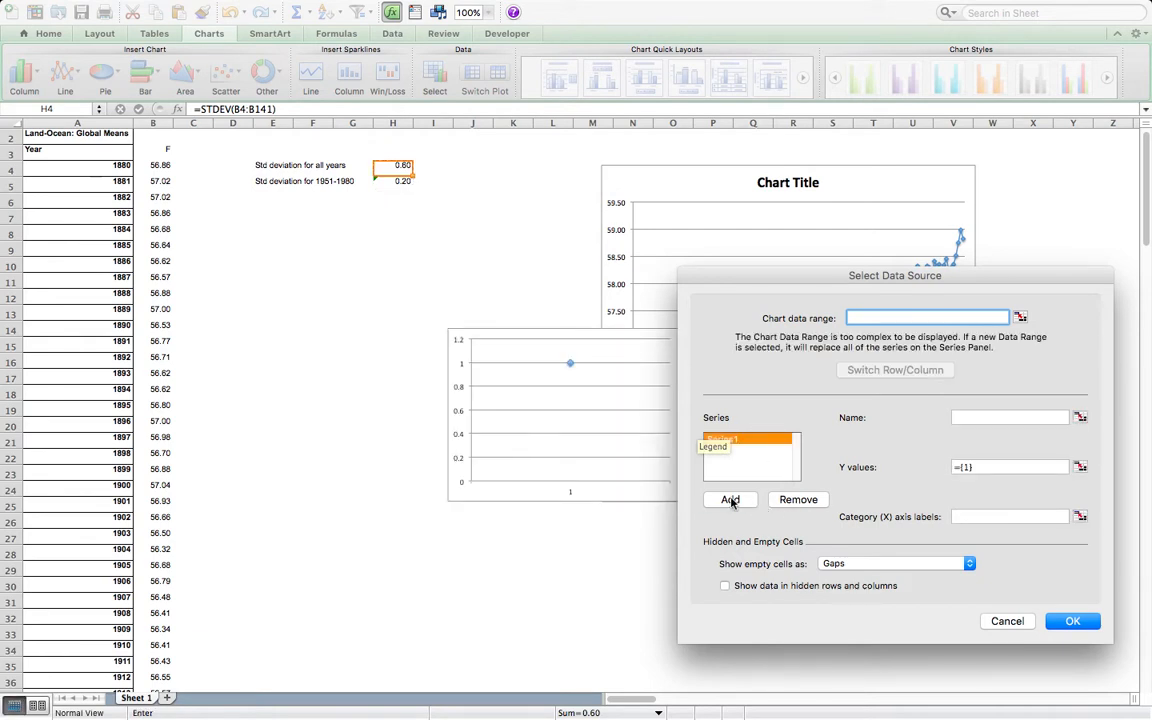
{"action": "left_click", "coordinate": [1080, 468]}
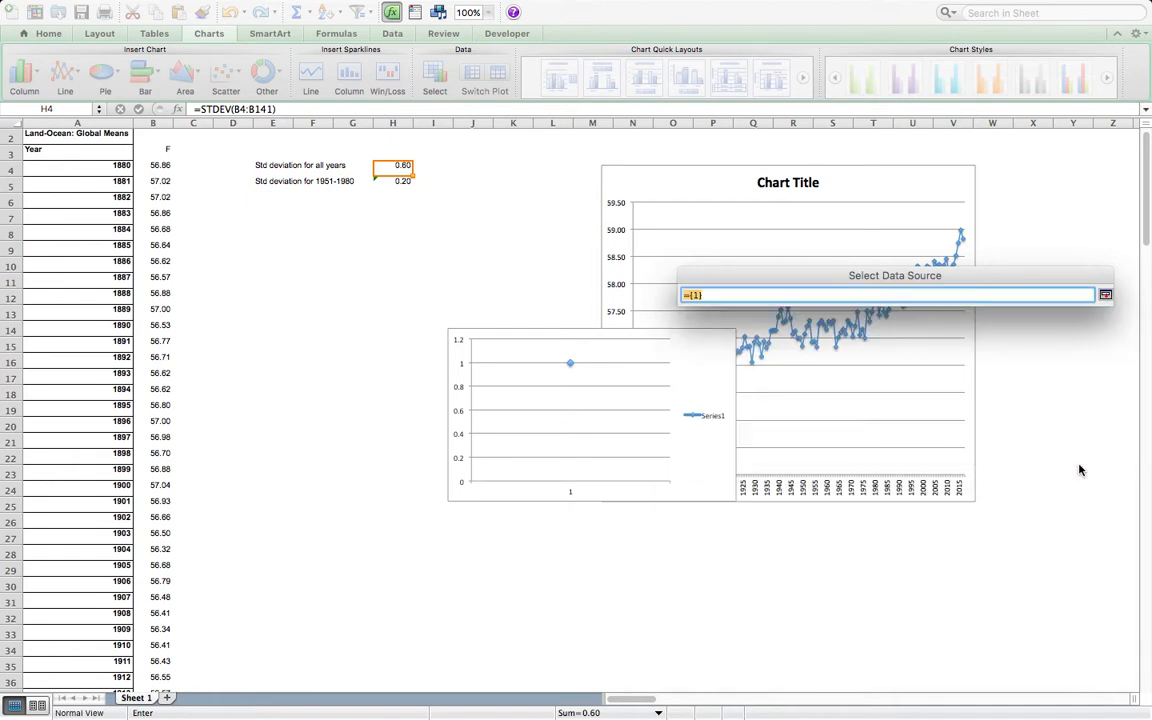
{"action": "left_click_drag", "start_coordinate": [165, 166], "coordinate": [159, 614]}
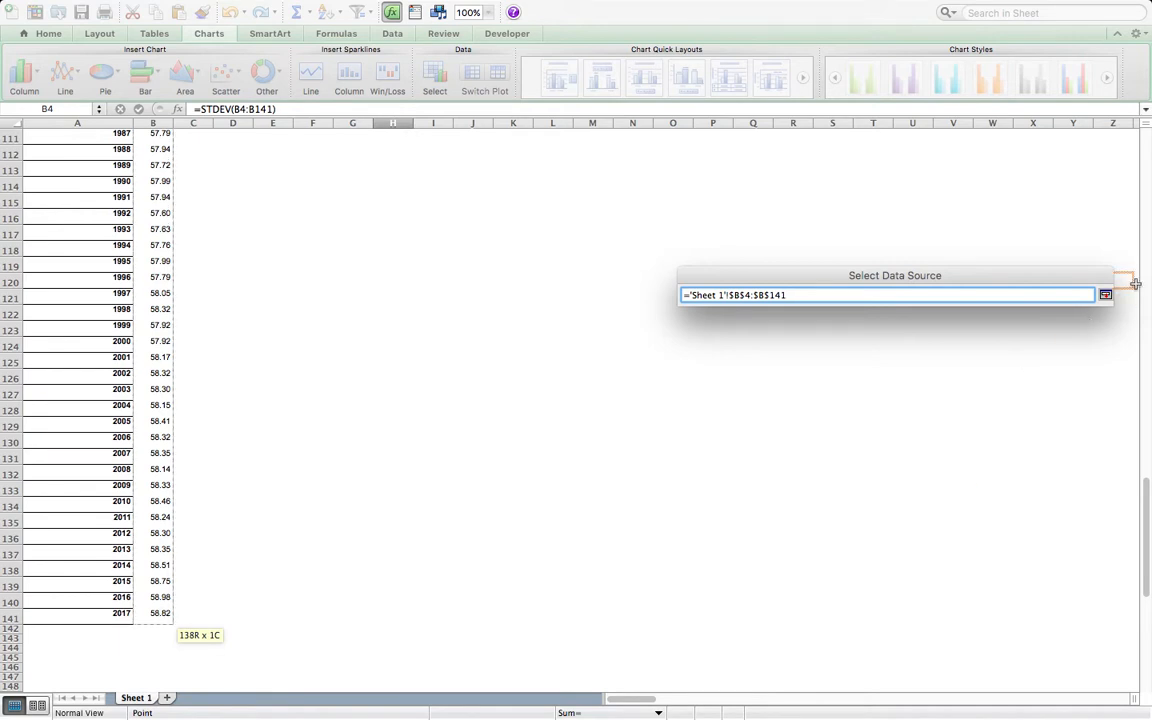
{"action": "left_click", "coordinate": [1105, 294]}
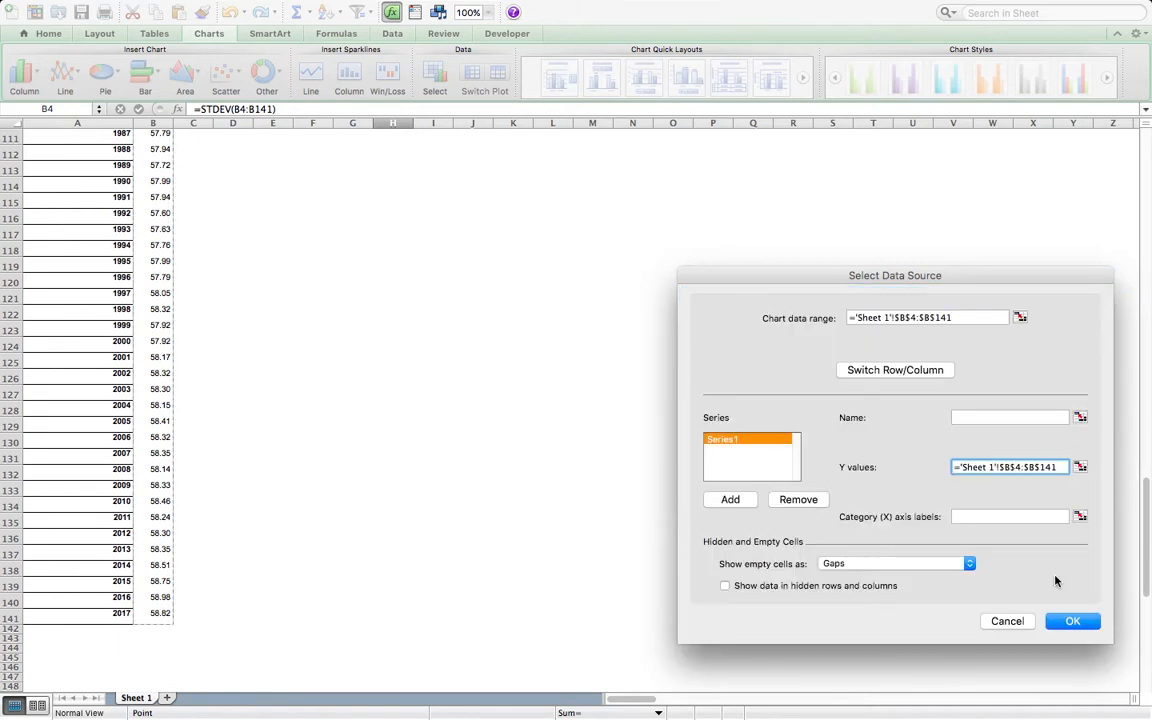
Set the series' category axis labels to the years in A4:A141 and apply the data source.
{"action": "left_click", "coordinate": [1080, 517]}
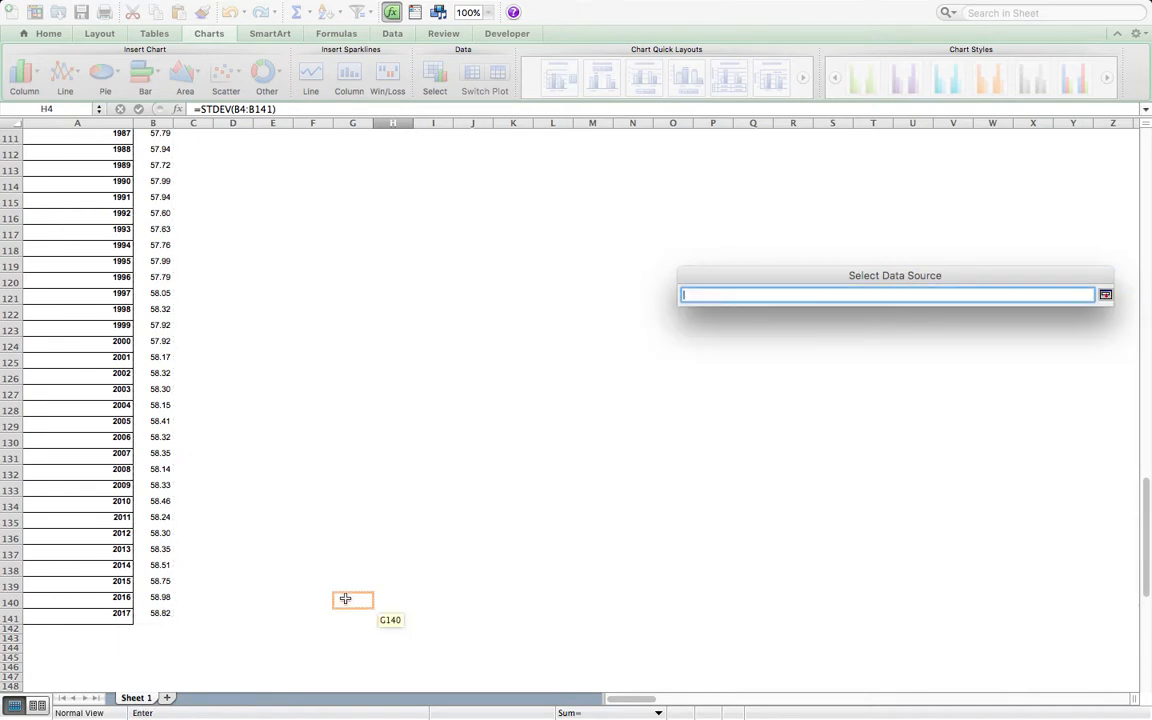
{"action": "left_click_drag", "start_coordinate": [111, 620], "coordinate": [80, 186]}
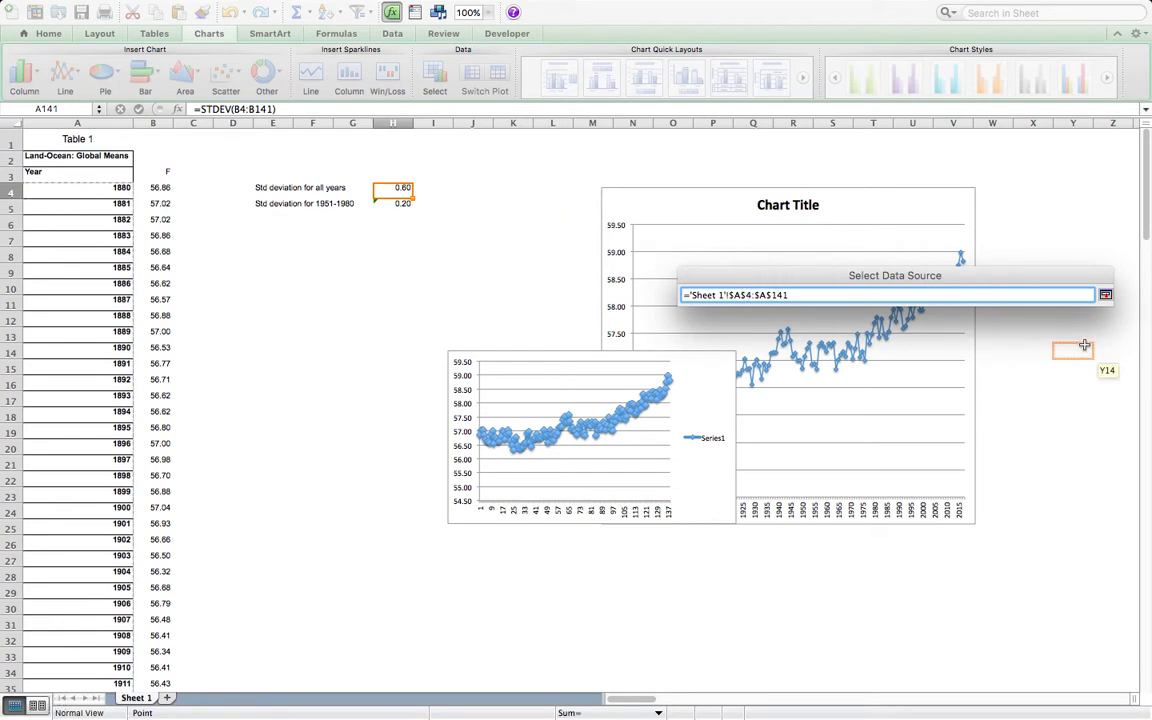
{"action": "left_click", "coordinate": [1105, 295]}
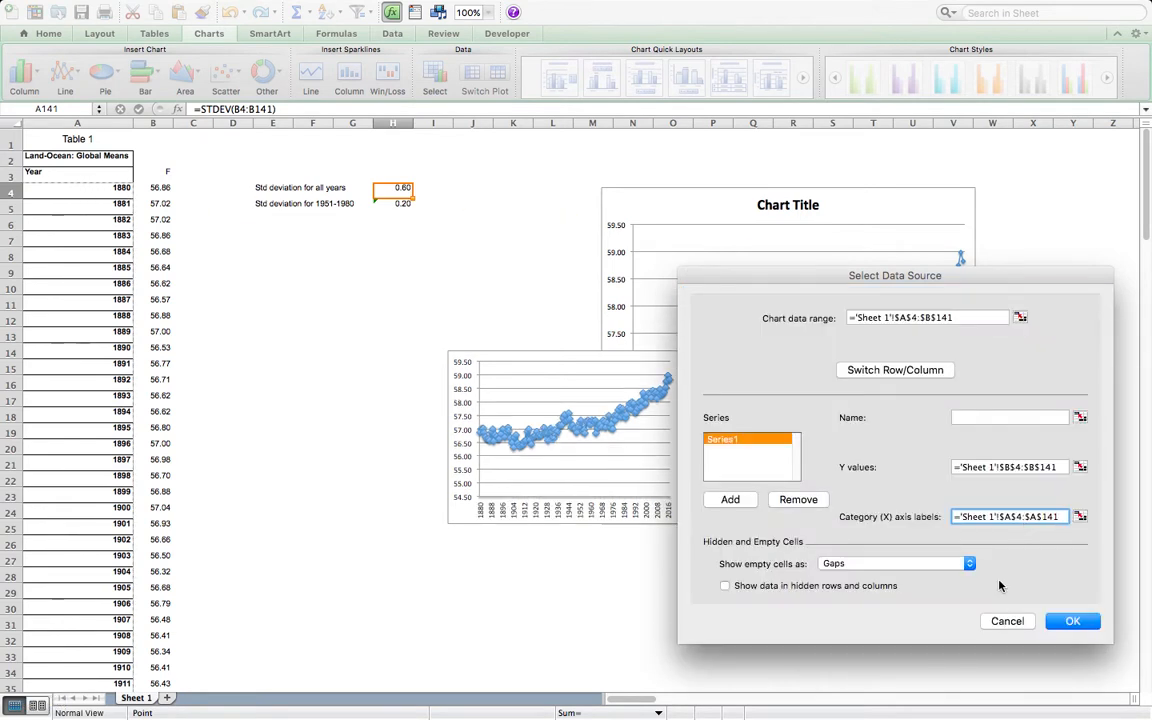
{"action": "left_click", "coordinate": [1068, 622]}
Move the new chart below the standard deviation cells and enlarge it to span about columns D to V, down to row 34.
{"action": "left_click_drag", "start_coordinate": [710, 386], "coordinate": [482, 277]}
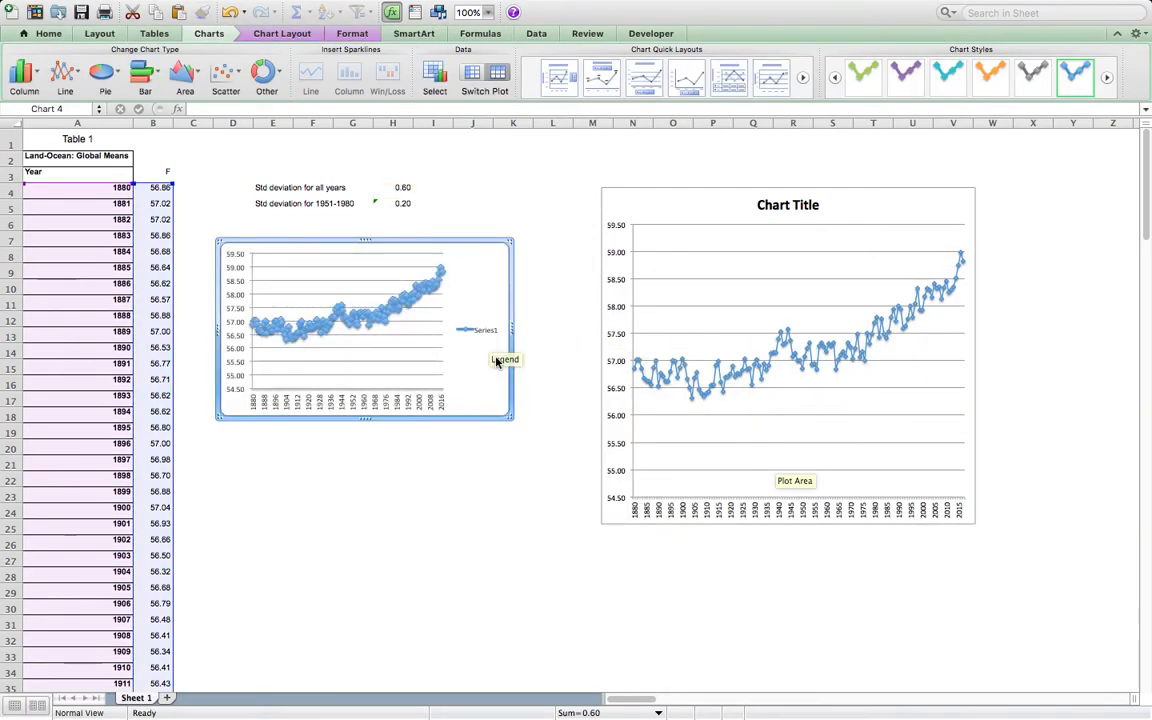
{"action": "left_click_drag", "start_coordinate": [510, 416], "coordinate": [714, 591]}
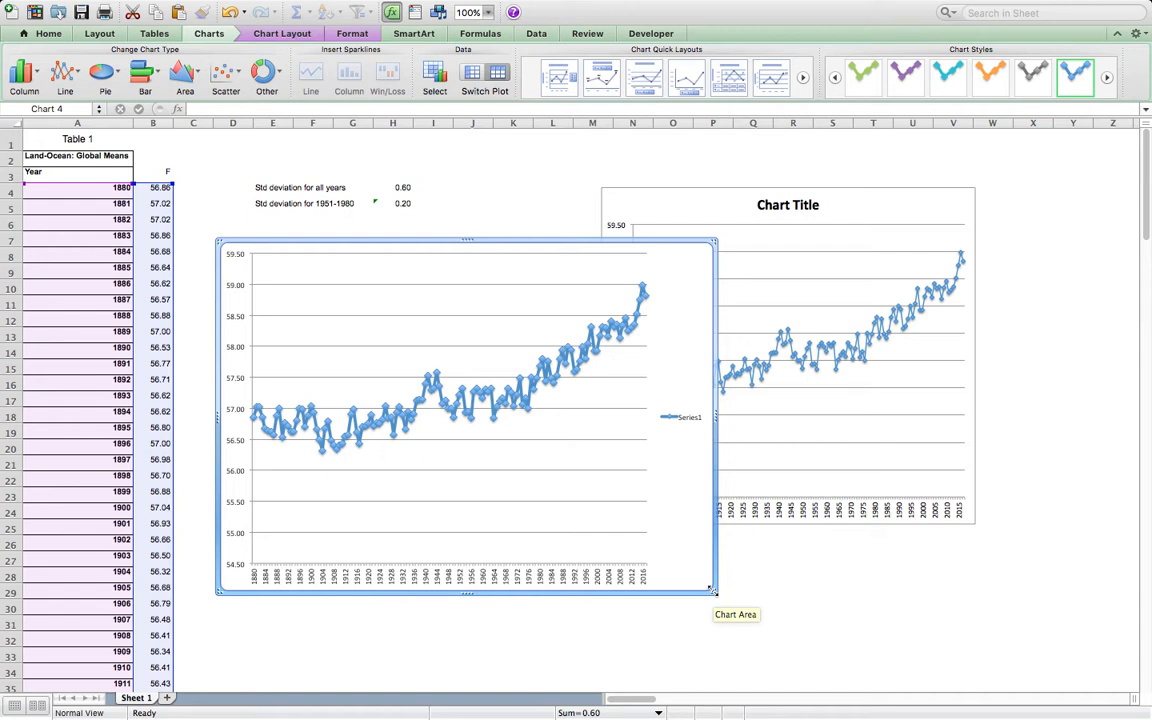
{"action": "left_click_drag", "start_coordinate": [712, 591], "coordinate": [964, 674]}
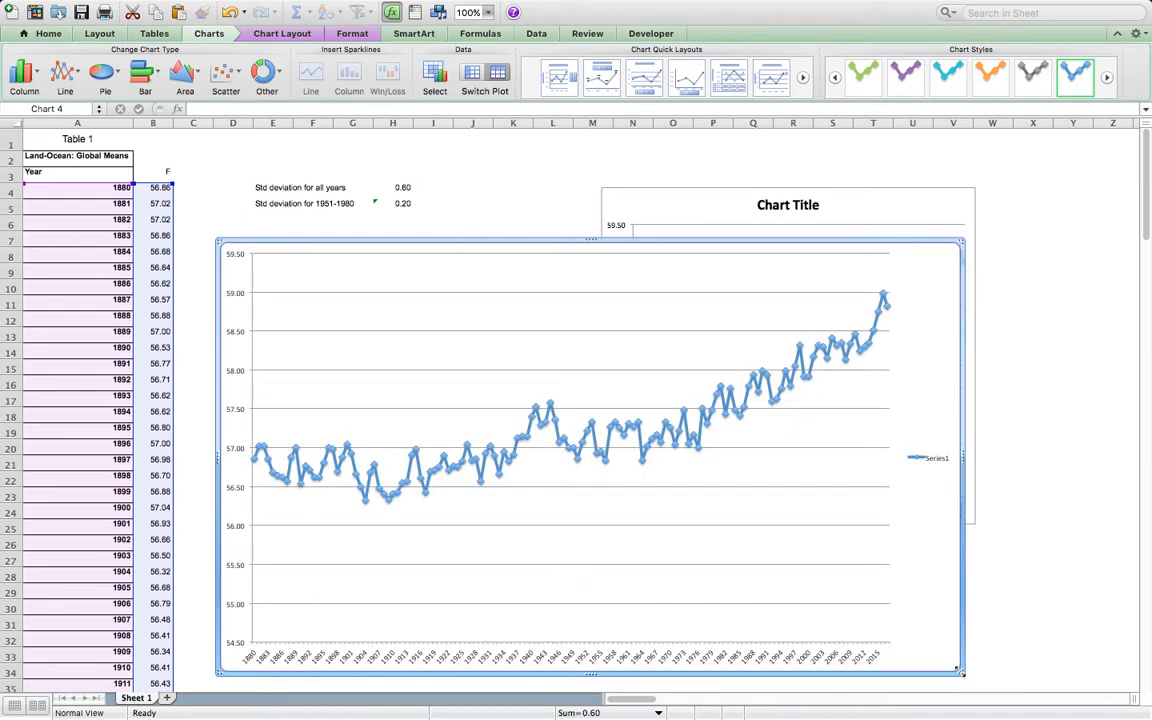
Add a second series to the large chart with Y values from B94:B141, covering 1970 to 2017.
{"action": "left_click", "coordinate": [437, 75]}
{"action": "left_click", "coordinate": [731, 500]}
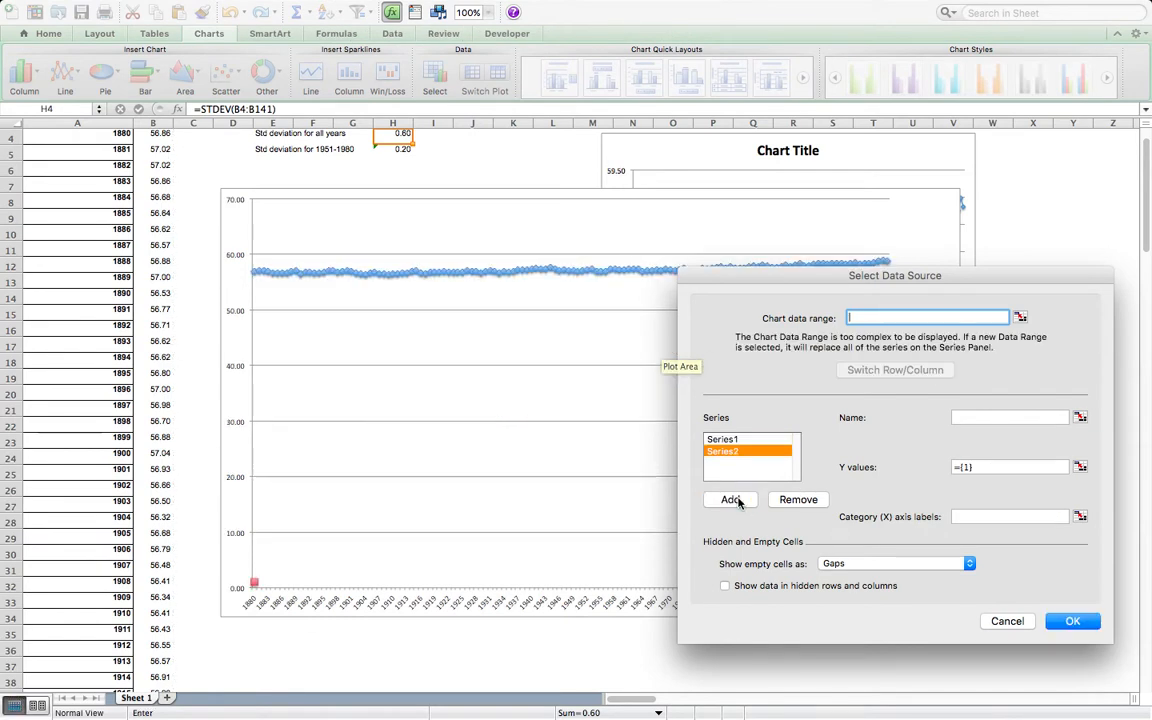
{"action": "left_click", "coordinate": [1079, 467]}
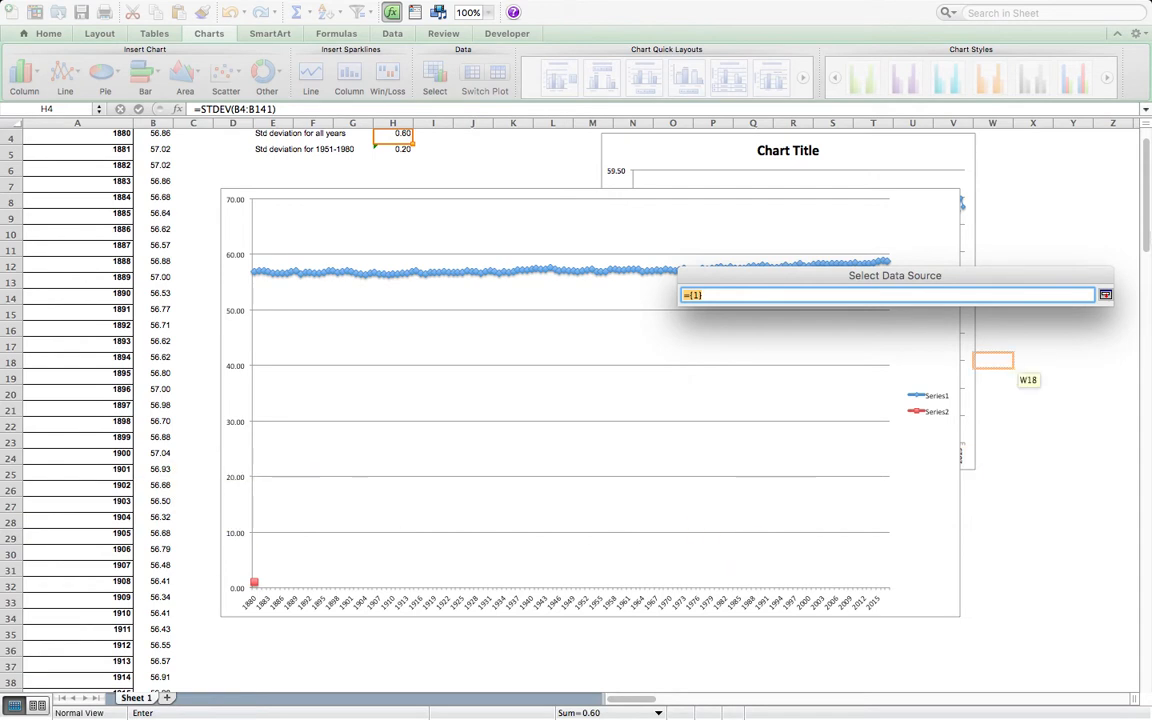
{"action": "left_click_drag", "start_coordinate": [1148, 232], "coordinate": [1147, 500]}
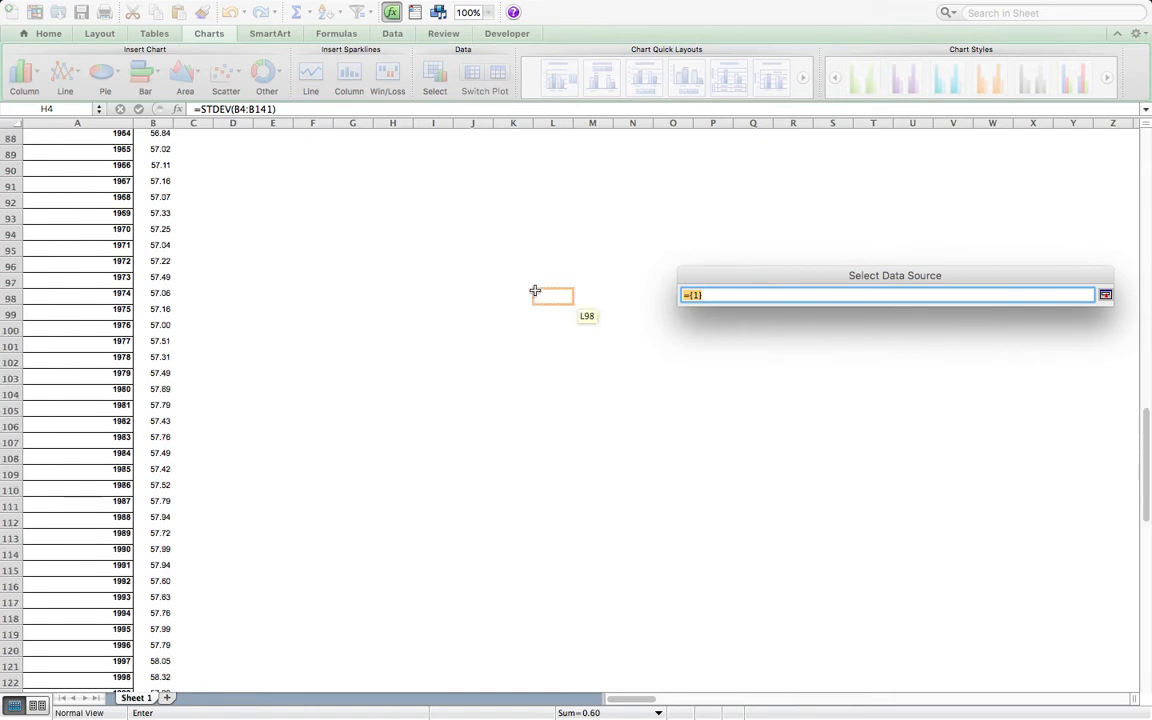
{"action": "left_click_drag", "start_coordinate": [154, 229], "coordinate": [166, 569]}
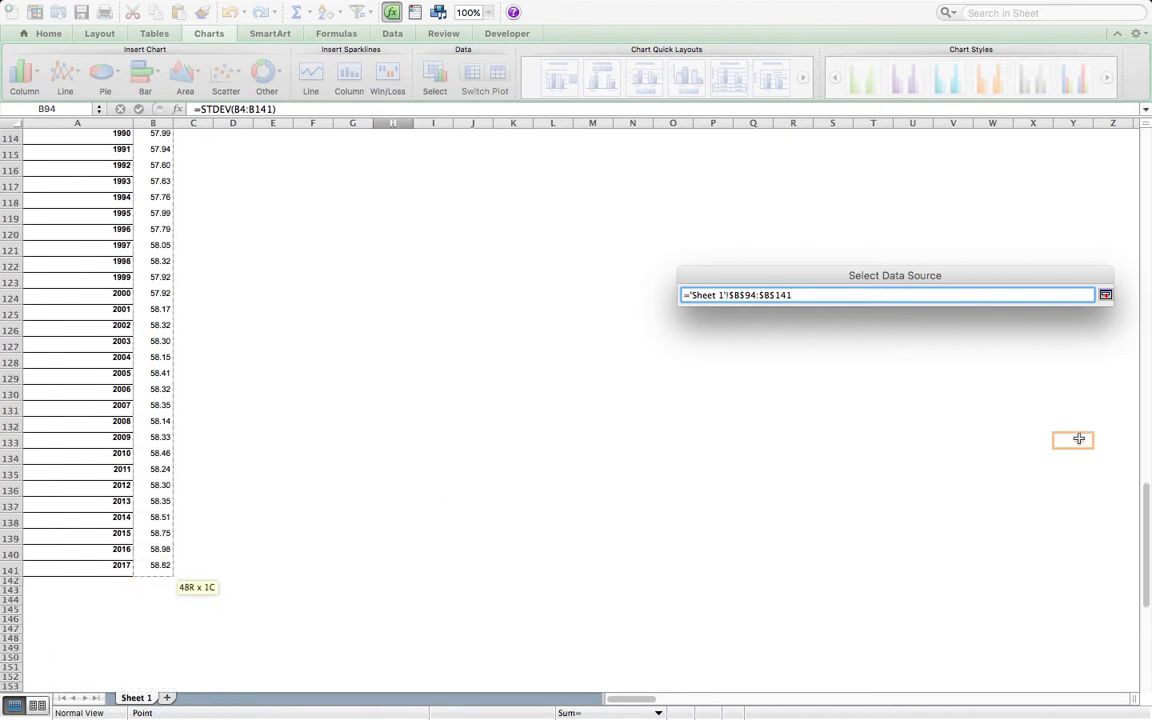
{"action": "left_click", "coordinate": [1107, 298]}
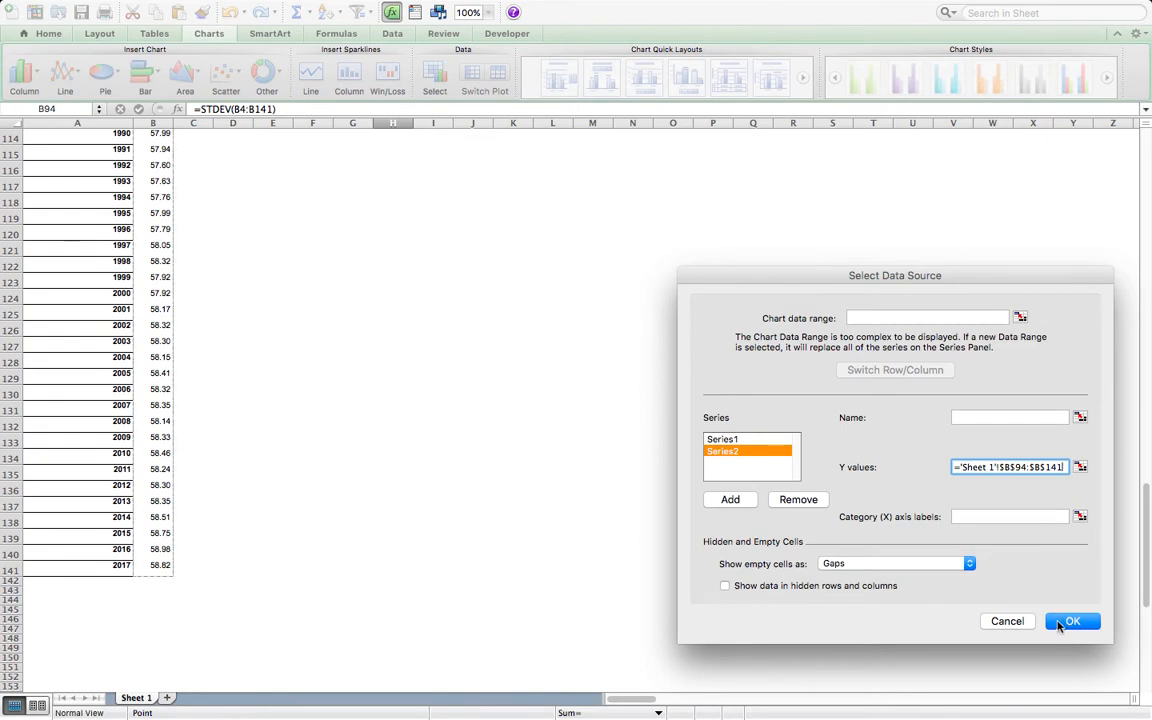
{"action": "left_click", "coordinate": [1068, 622]}
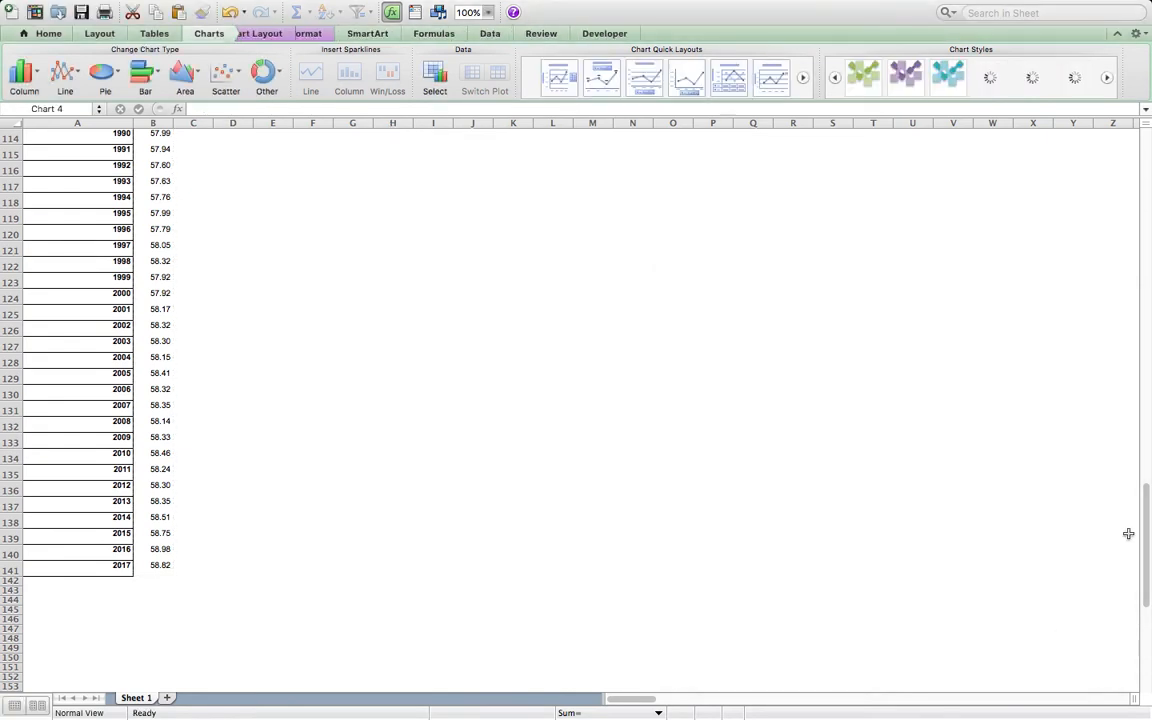
{"action": "left_click_drag", "start_coordinate": [1147, 498], "coordinate": [1147, 133]}
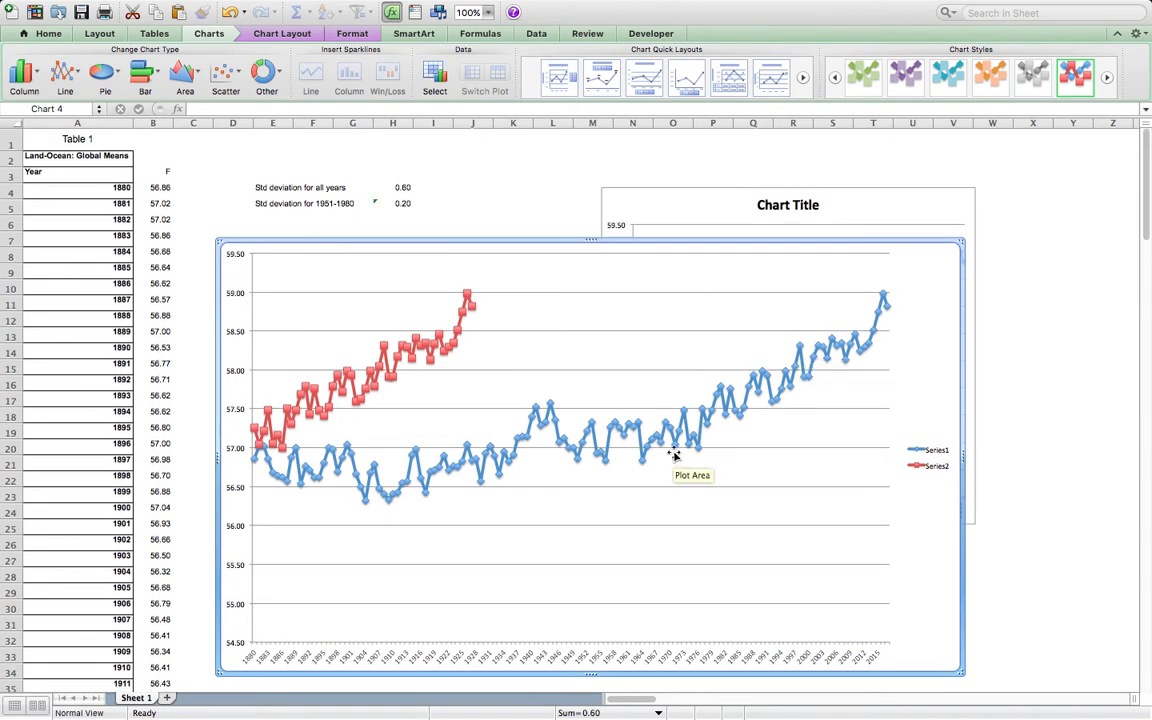
{"action": "left_click", "coordinate": [712, 418]}
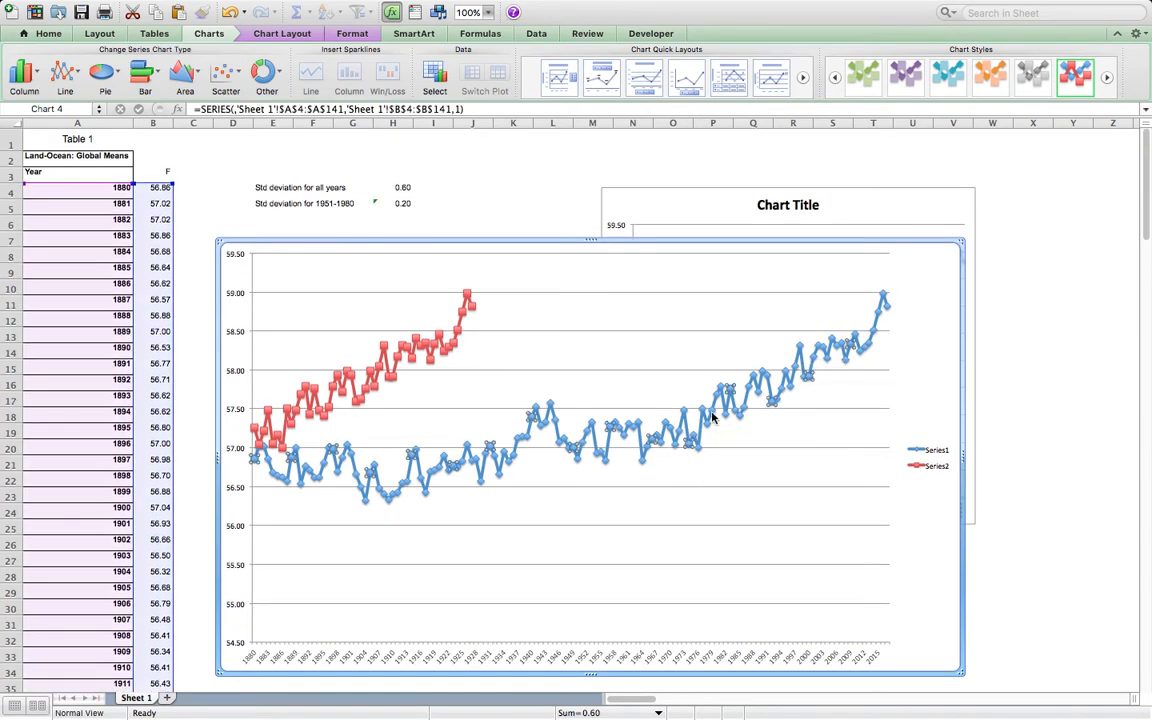
{"action": "left_click", "coordinate": [456, 342]}
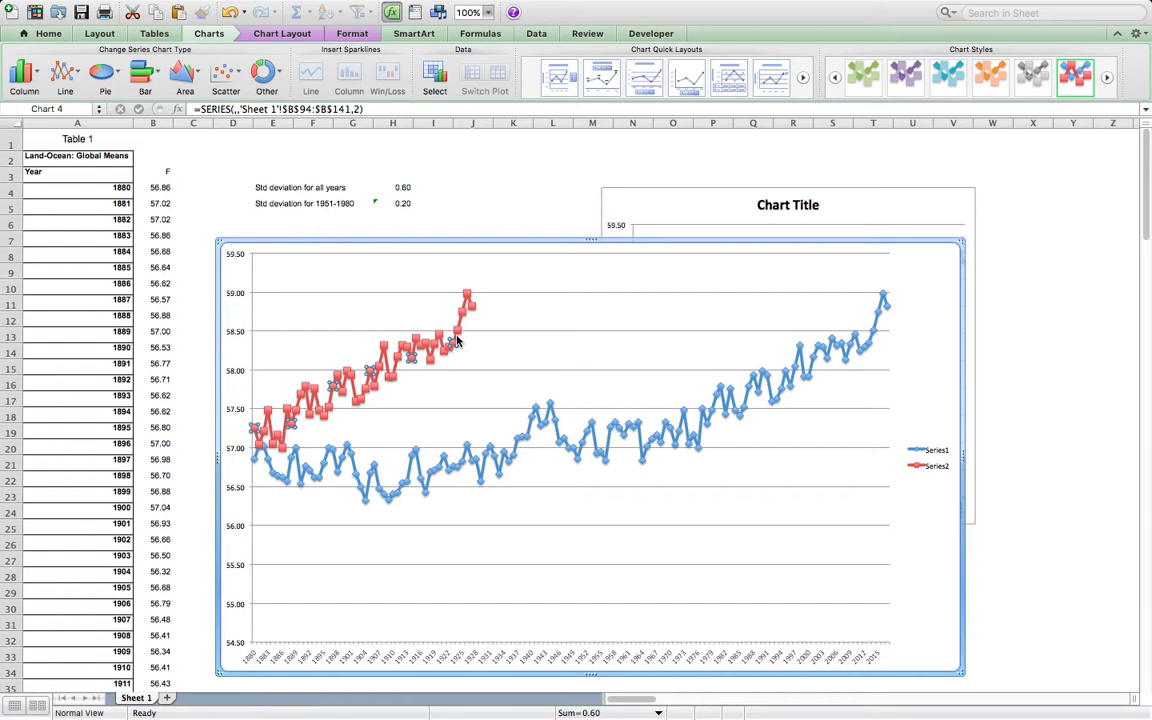
{"action": "left_click", "coordinate": [460, 314]}
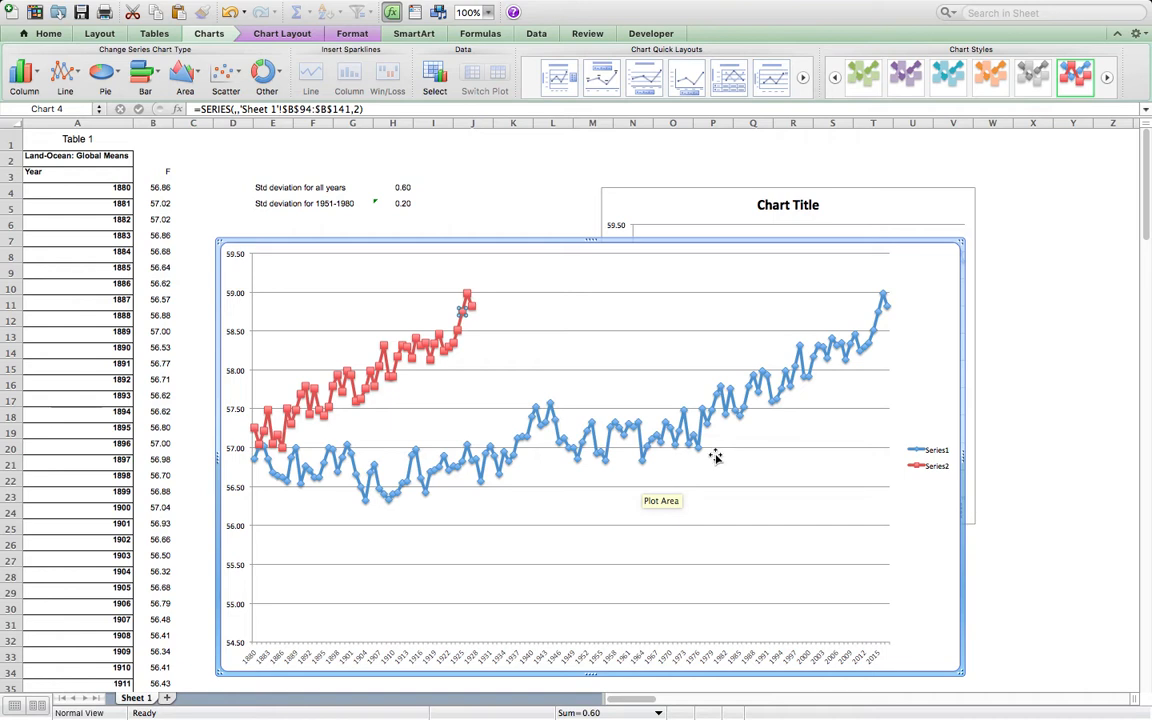
Add a linear trendline to the blue full-period series, Series1.
{"action": "left_click", "coordinate": [729, 398]}
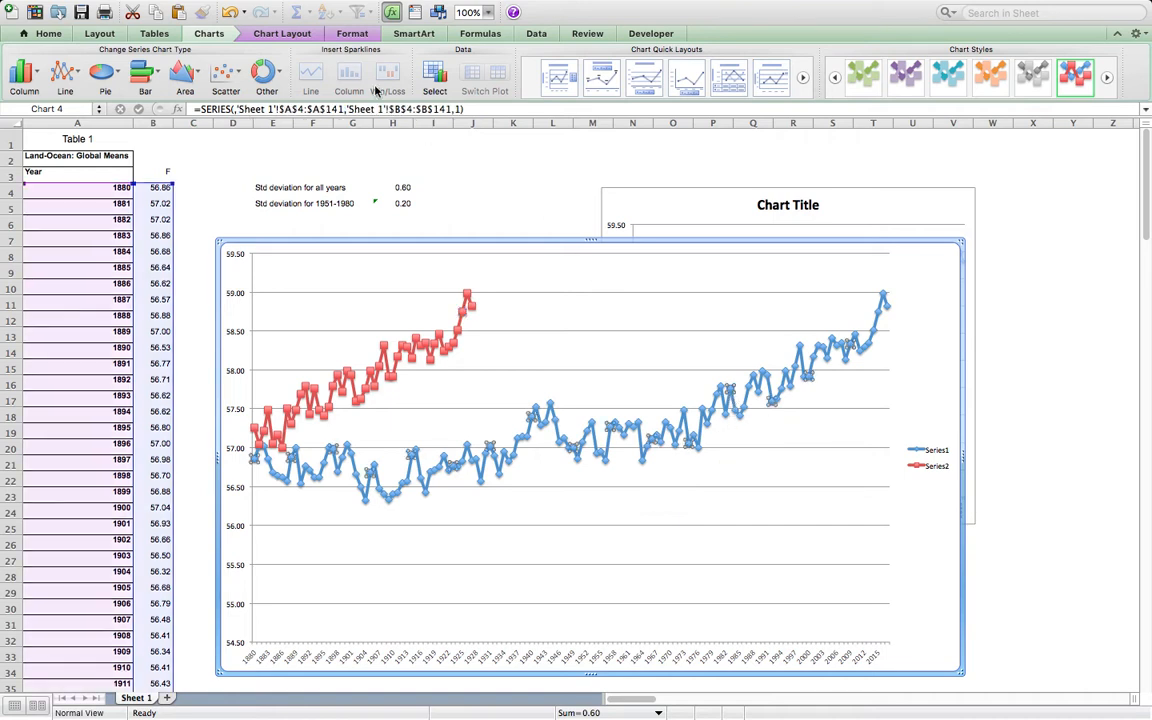
{"action": "left_click", "coordinate": [282, 34]}
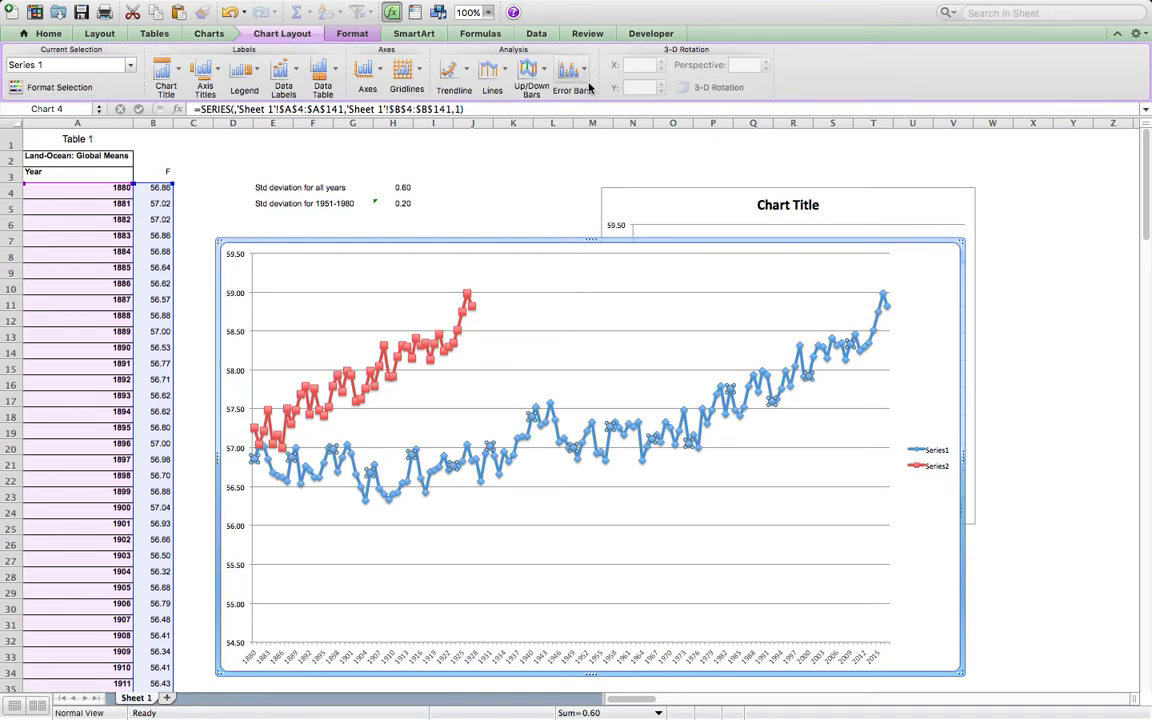
{"action": "left_click", "coordinate": [456, 74]}
{"action": "left_click", "coordinate": [512, 131]}
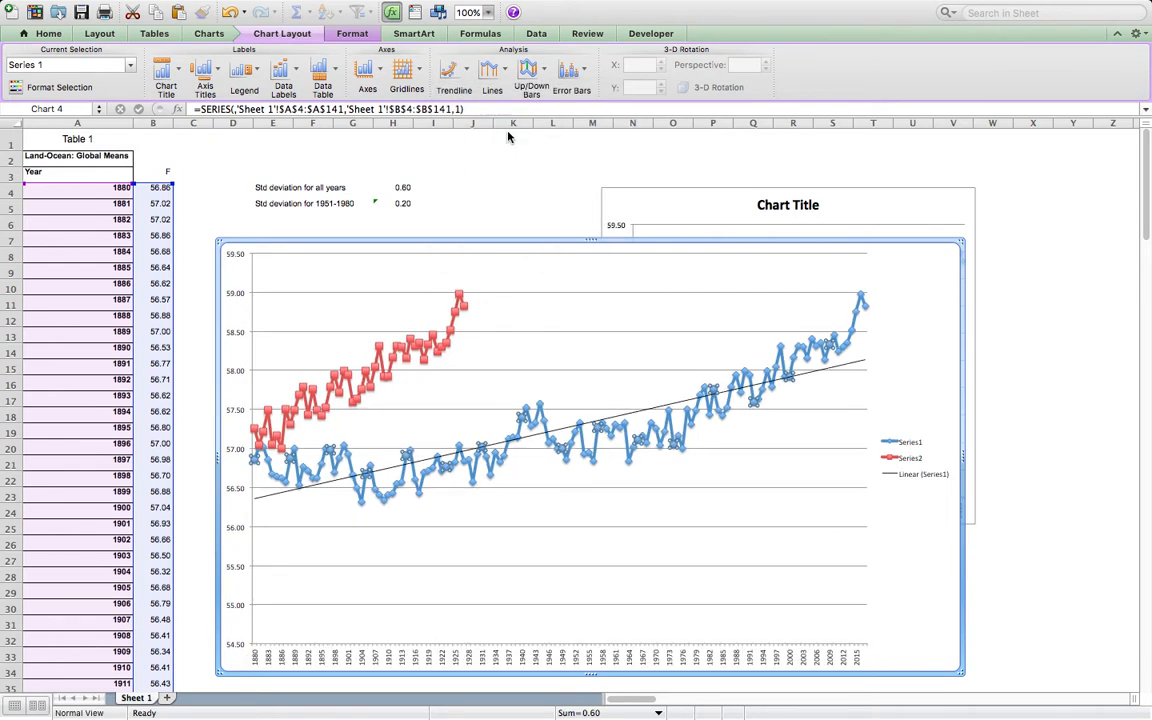
Add a linear trendline to the red 1970–2017 series, Series2.
{"action": "left_click", "coordinate": [453, 328]}
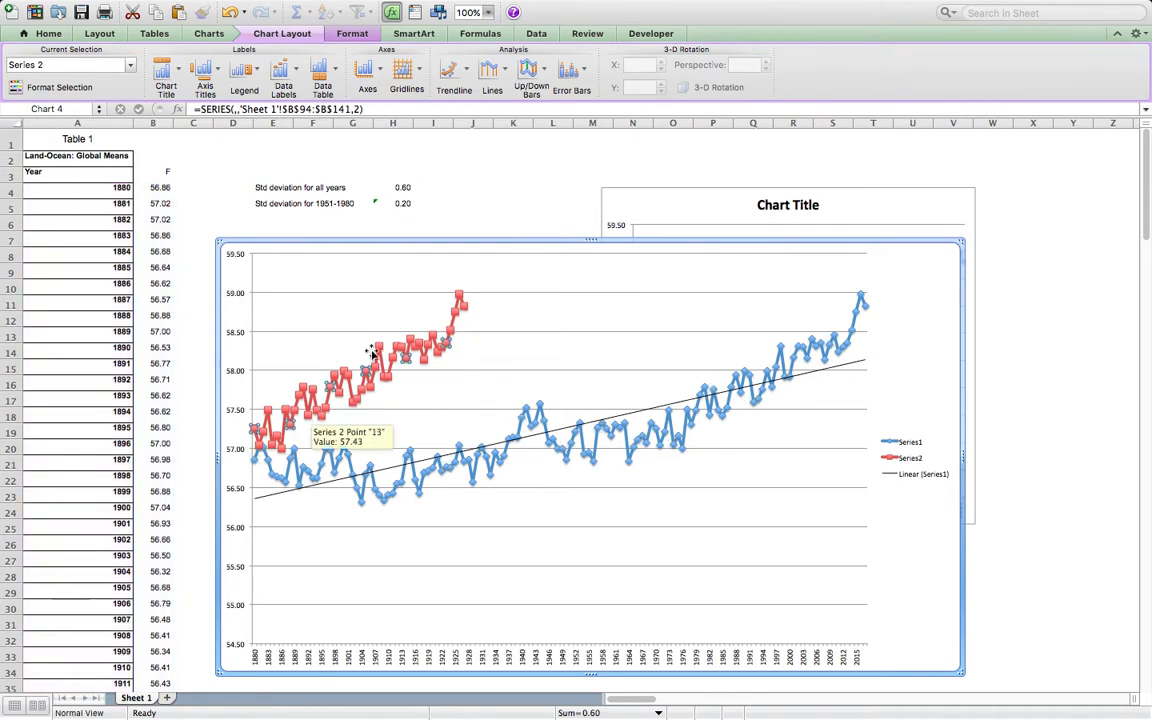
{"action": "left_click", "coordinate": [462, 82]}
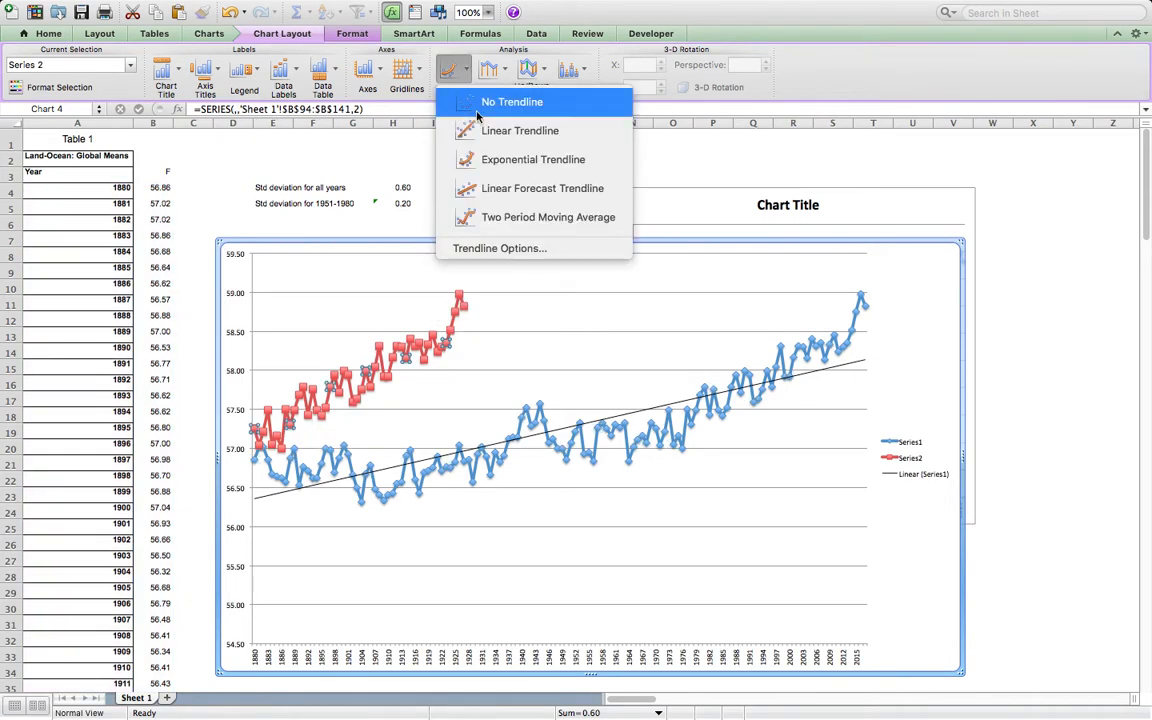
{"action": "left_click", "coordinate": [490, 133]}
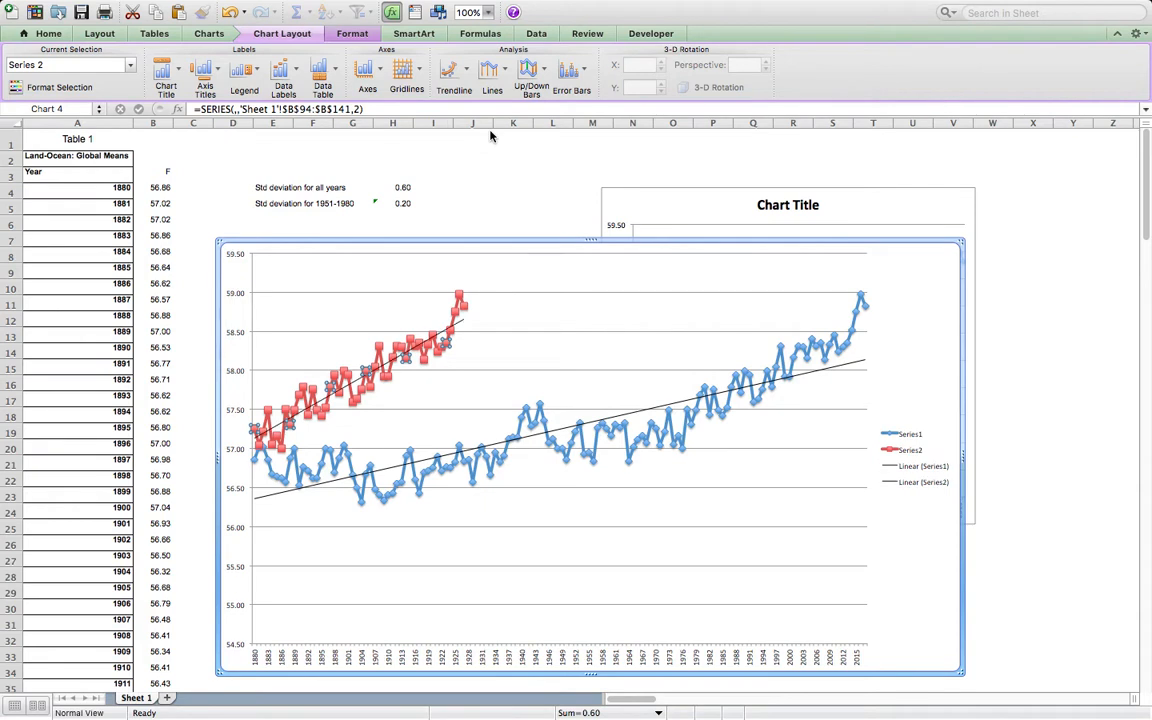
Display the equation of the Series1 trendline on the chart and move it to clear space above the blue line.
{"action": "left_click", "coordinate": [645, 416]}
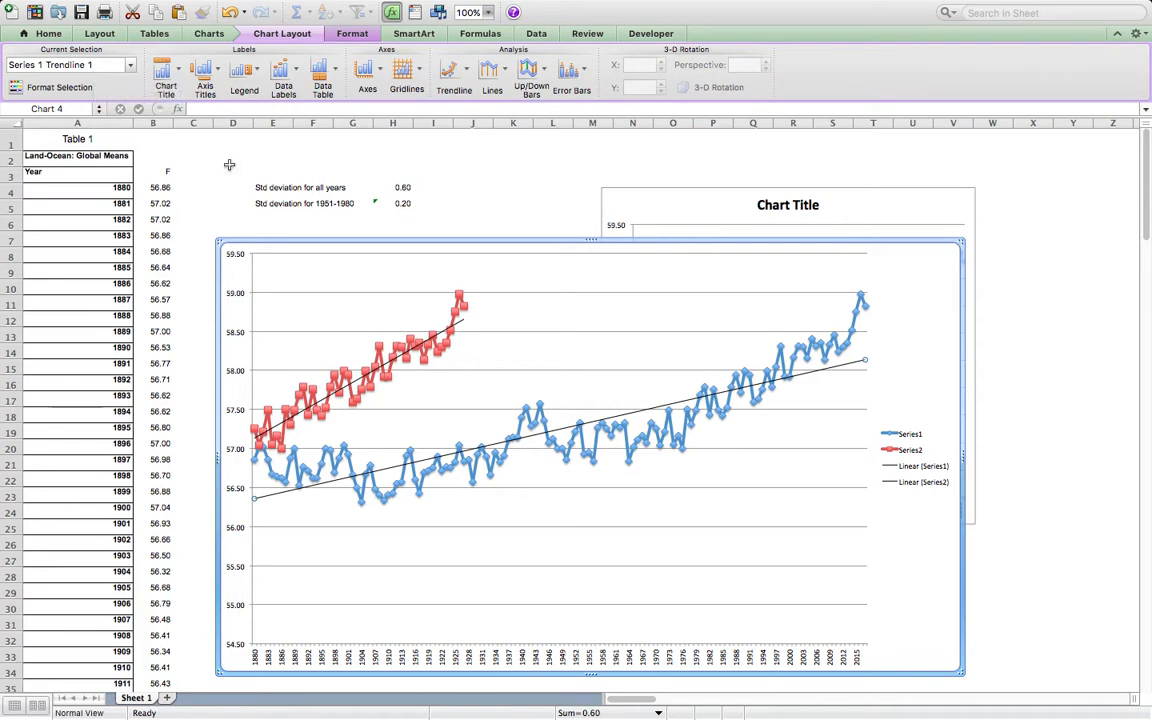
{"action": "left_click", "coordinate": [60, 88]}
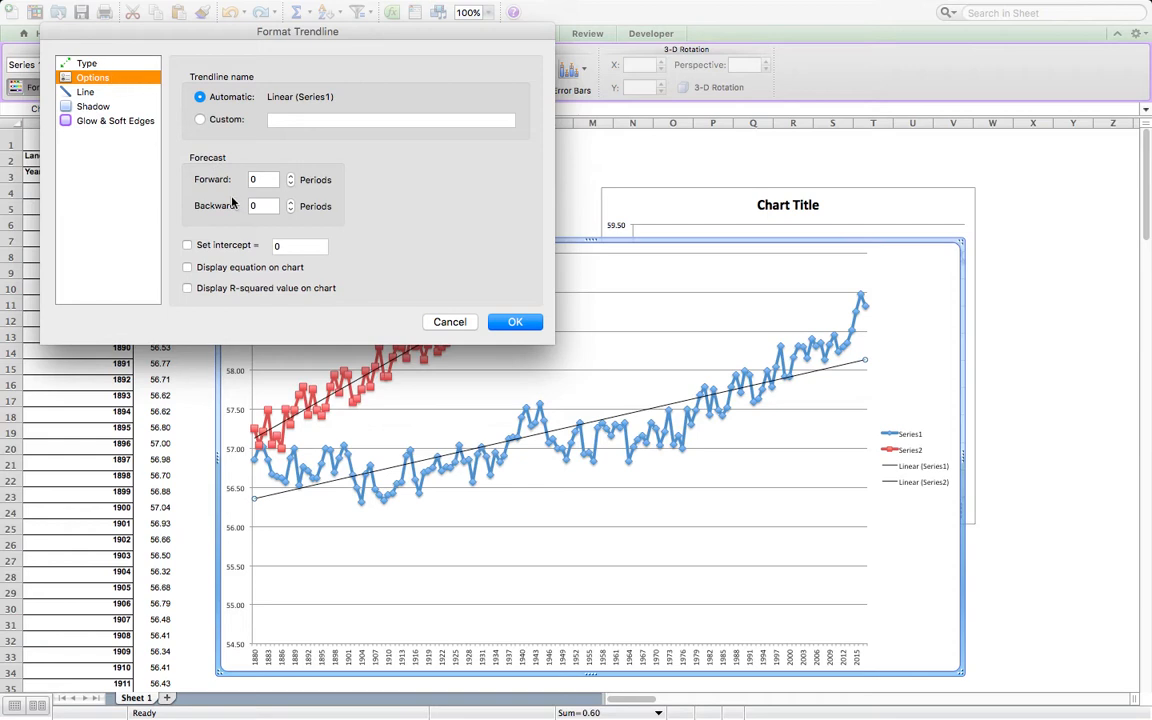
{"action": "left_click", "coordinate": [227, 268]}
{"action": "left_click", "coordinate": [516, 322]}
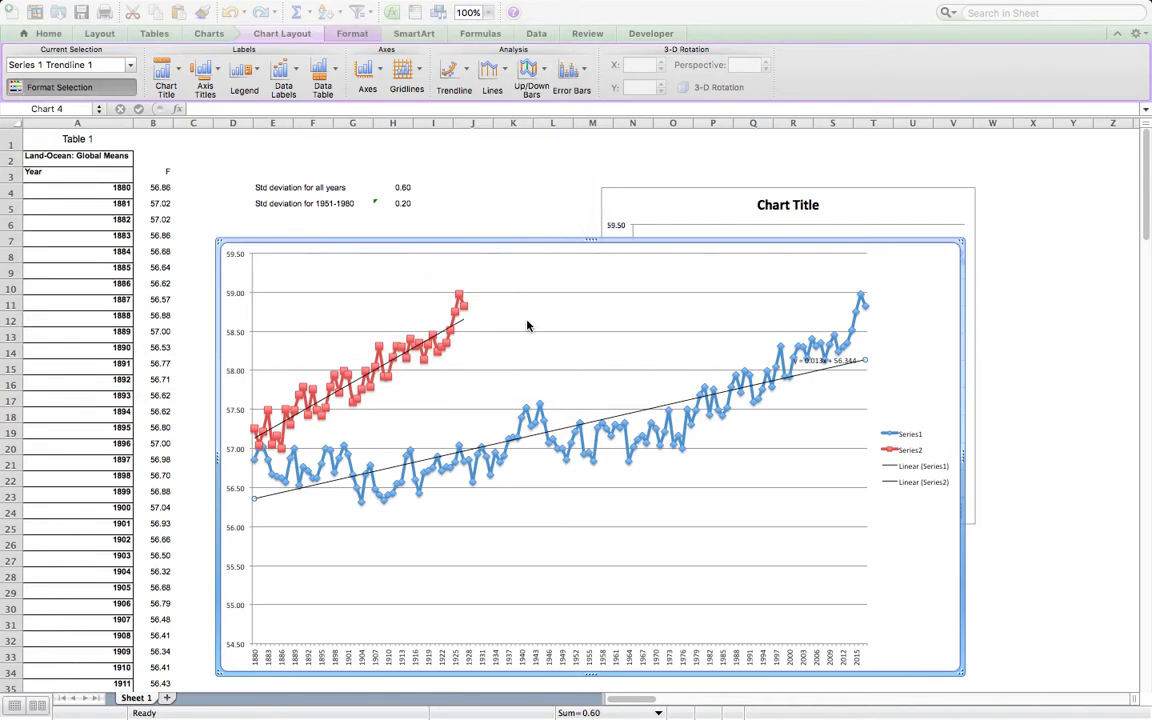
{"action": "left_click", "coordinate": [823, 358]}
{"action": "left_click_drag", "start_coordinate": [823, 358], "coordinate": [705, 346]}
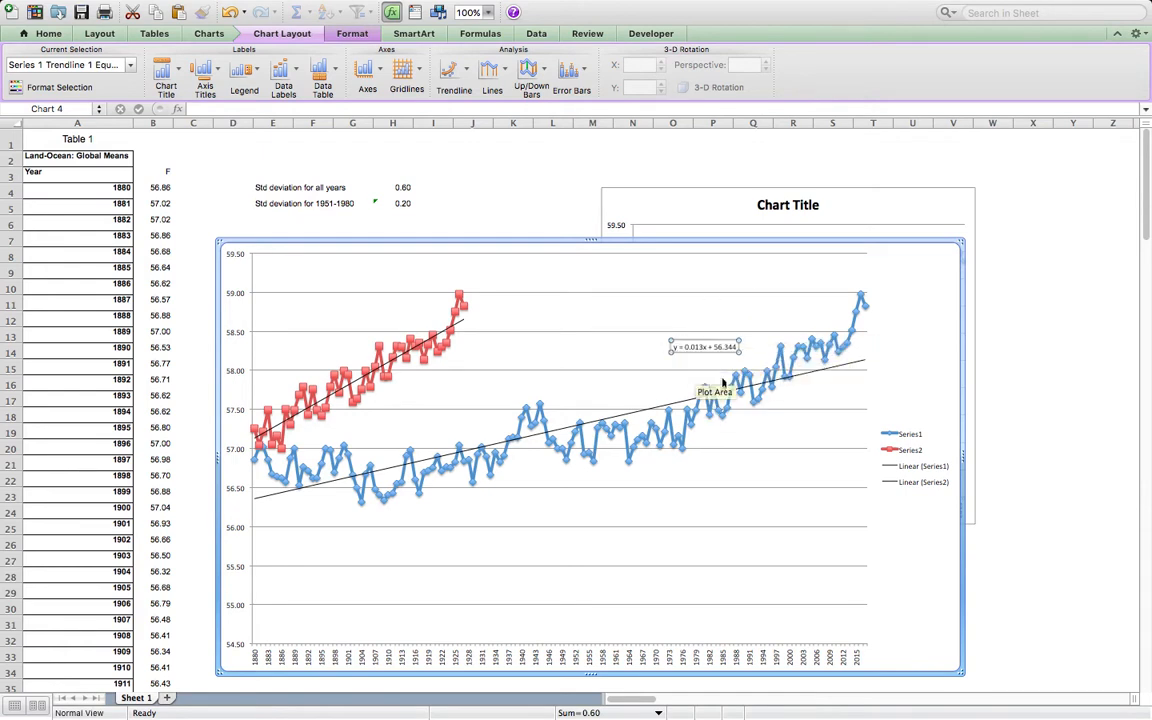
Display the equation of the Series2 trendline on the chart and move it to clear space beside the red line.
{"action": "left_click", "coordinate": [442, 334]}
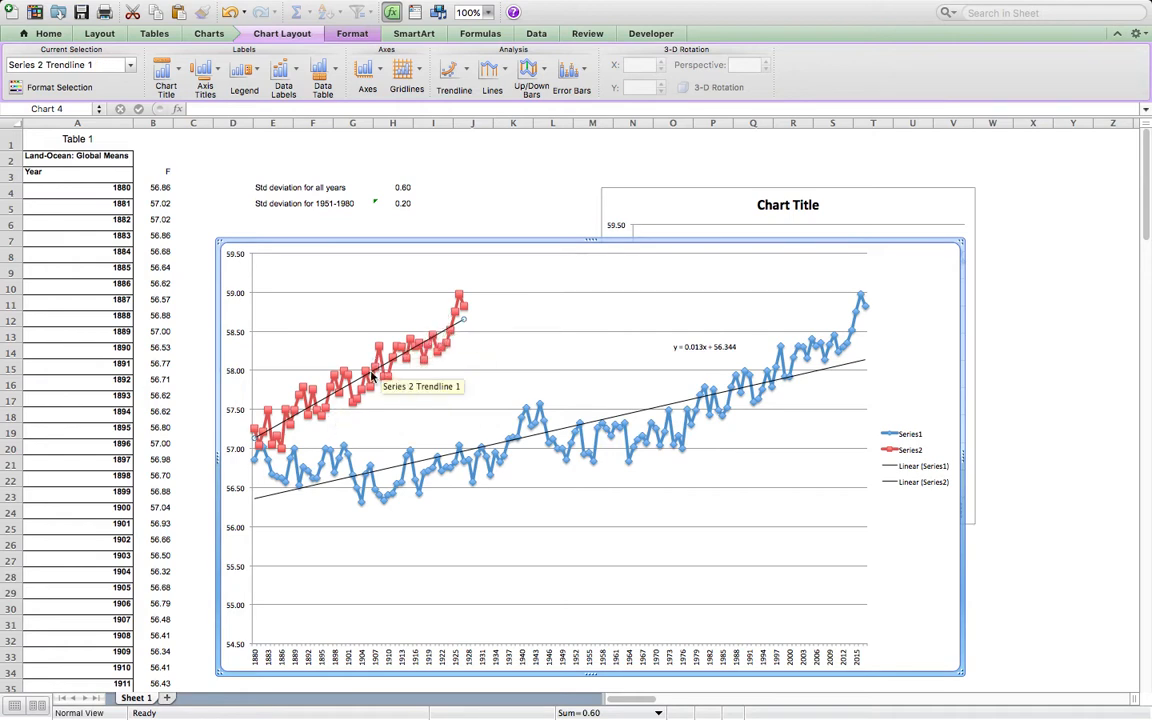
{"action": "left_click", "coordinate": [70, 88]}
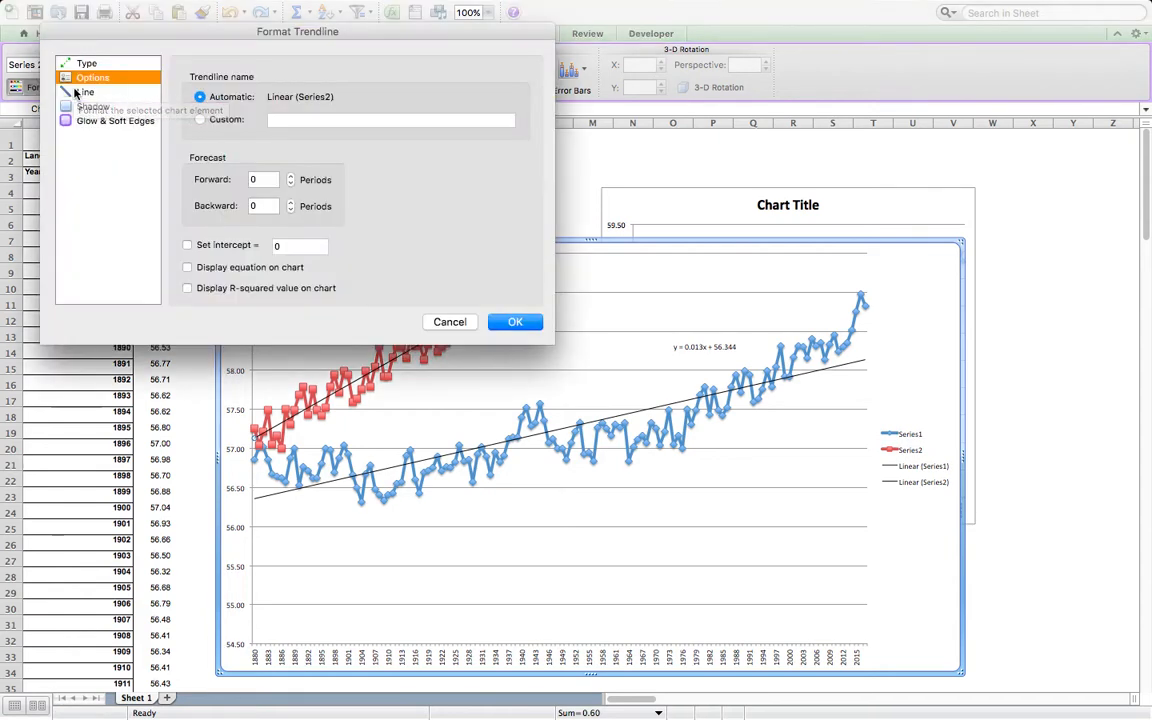
{"action": "left_click", "coordinate": [240, 268]}
{"action": "left_click", "coordinate": [515, 322]}
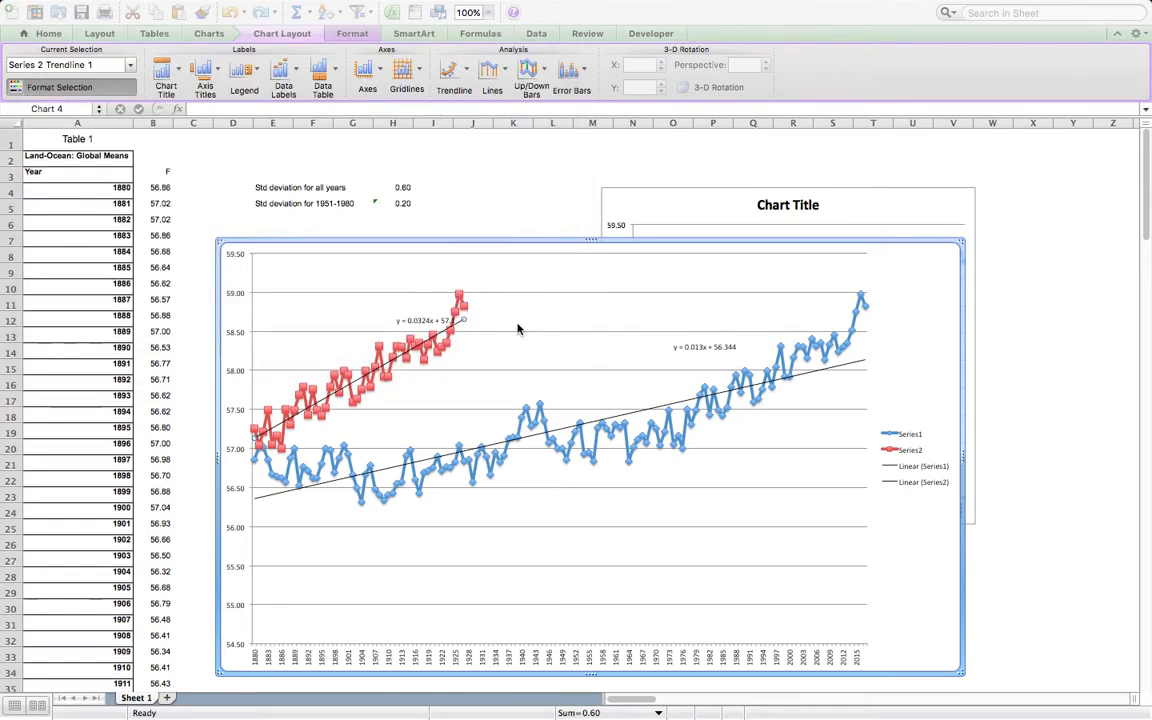
{"action": "left_click", "coordinate": [430, 320]}
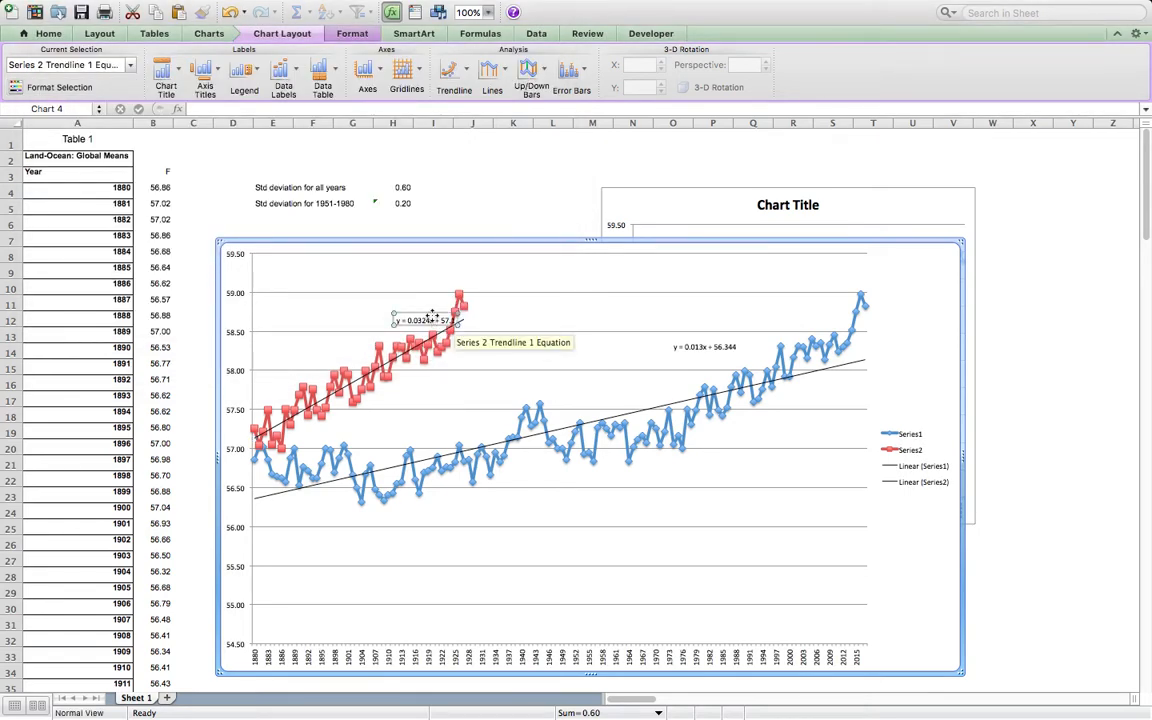
{"action": "left_click_drag", "start_coordinate": [435, 320], "coordinate": [531, 316]}
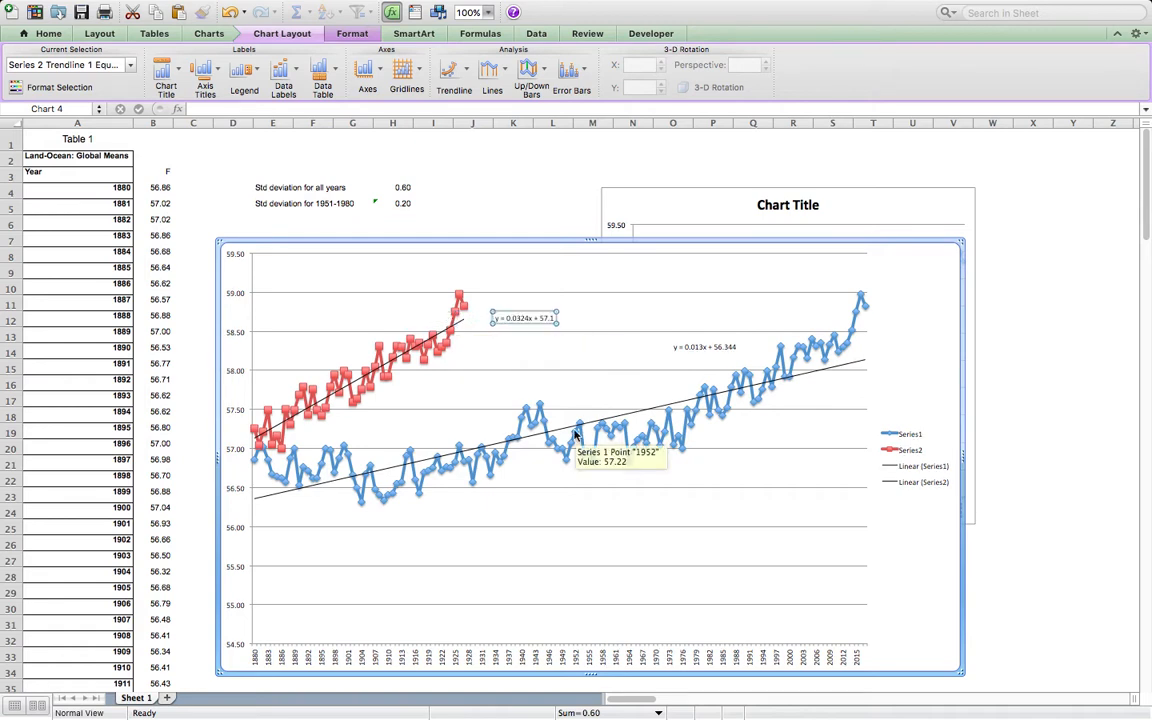